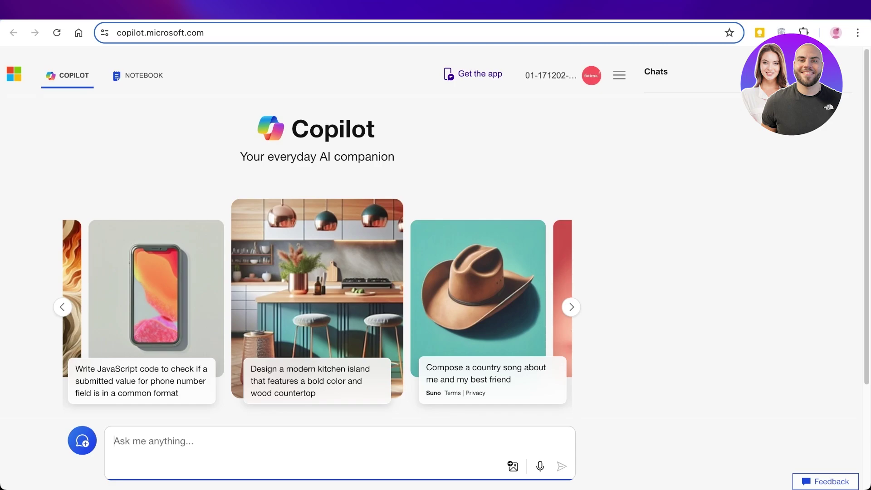
Take a quick look at the Notebook view, then return to chat home with the settings menu open
{"action": "scroll", "coordinate": [317, 250], "scroll_direction": "down", "scroll_amount": 3}
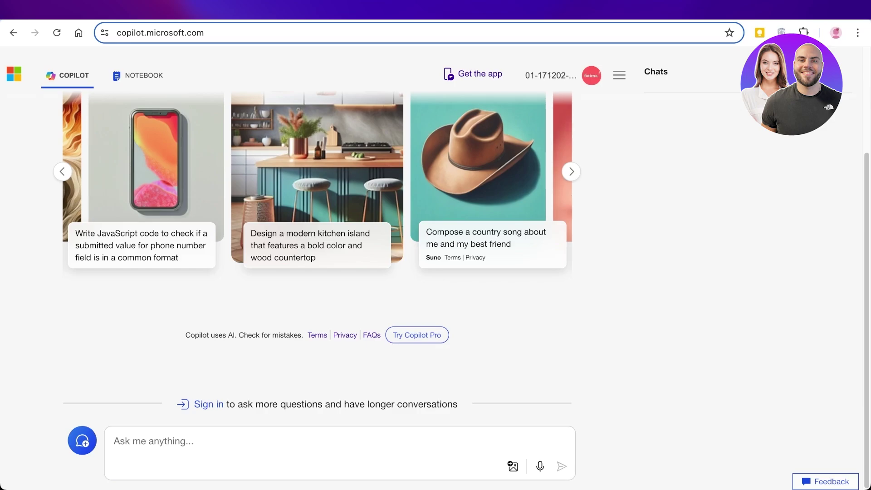
{"action": "left_click", "coordinate": [137, 75]}
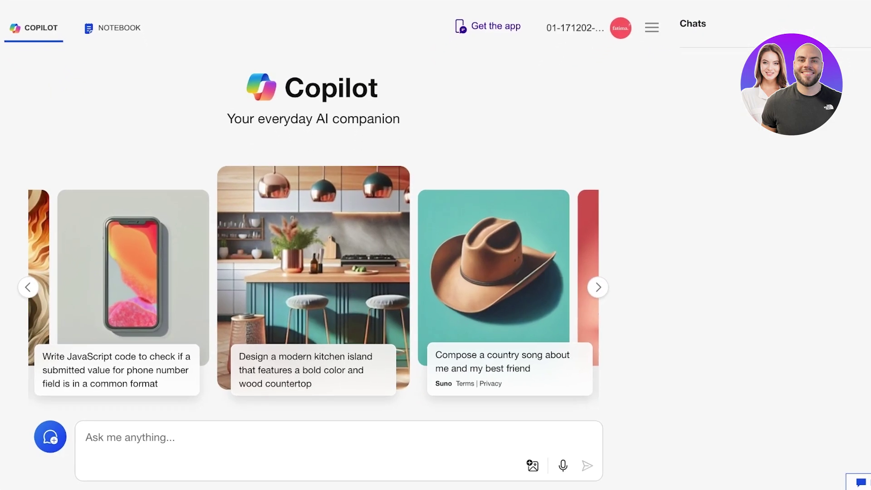
{"action": "left_click", "coordinate": [616, 76]}
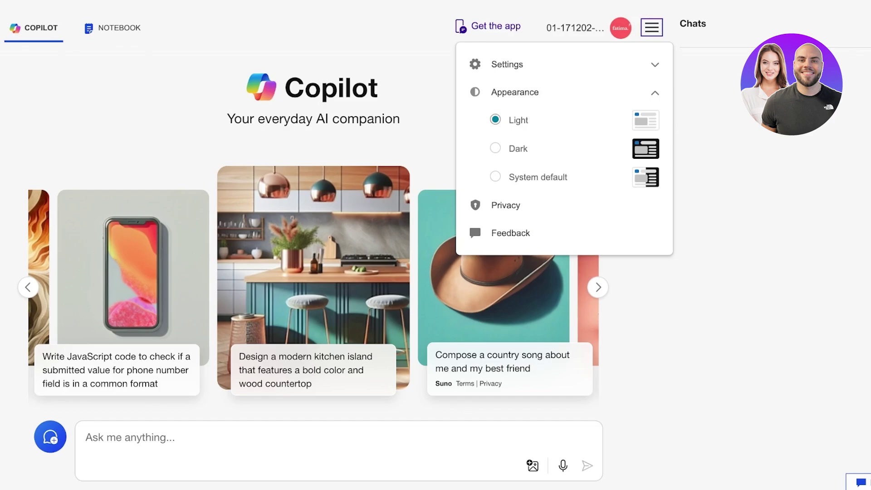
Enter the account e-mail address on the sign-in page, replacing the rejected account name
{"action": "key", "text": "Escape"}
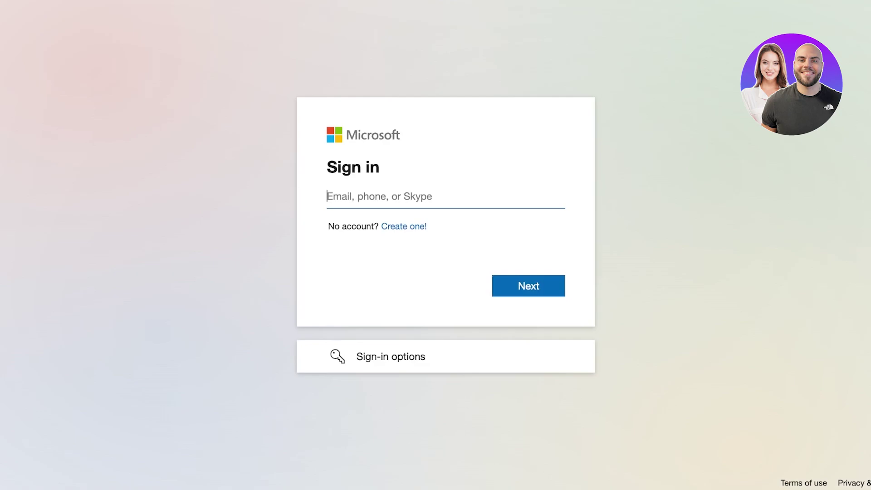
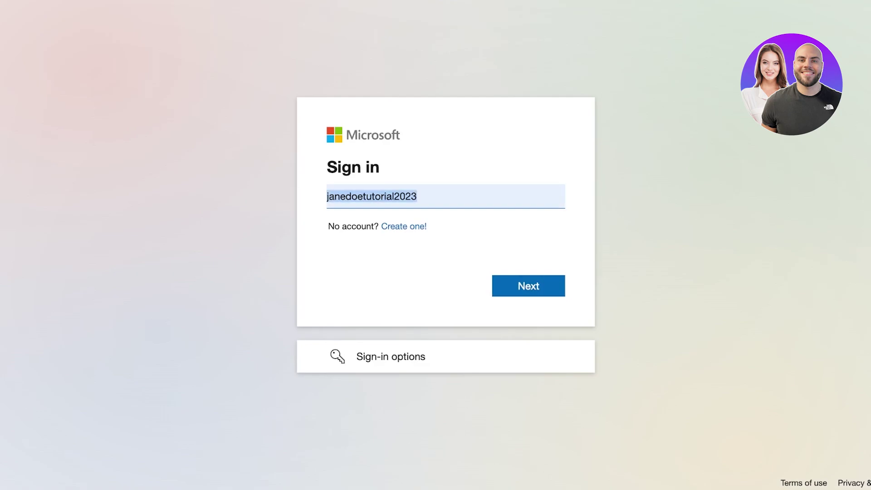
{"action": "key", "text": "Return"}
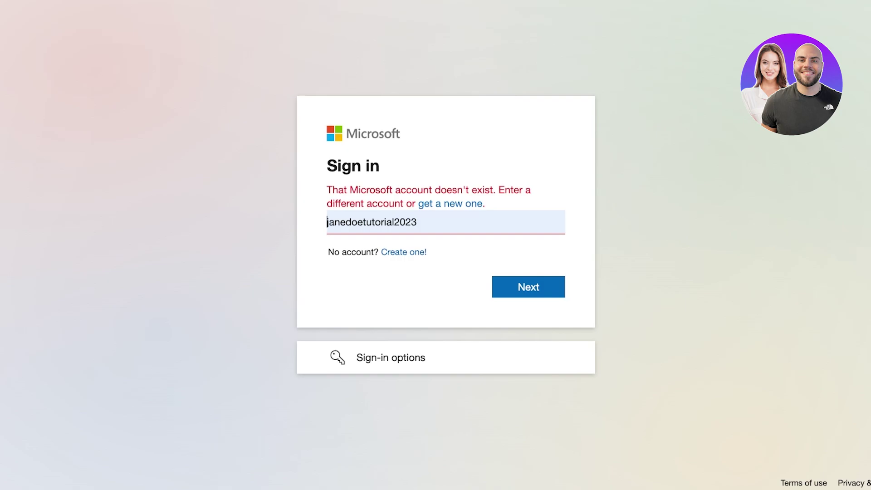
{"action": "key", "text": "ctrl+a"}
{"action": "key", "text": "BackSpace"}
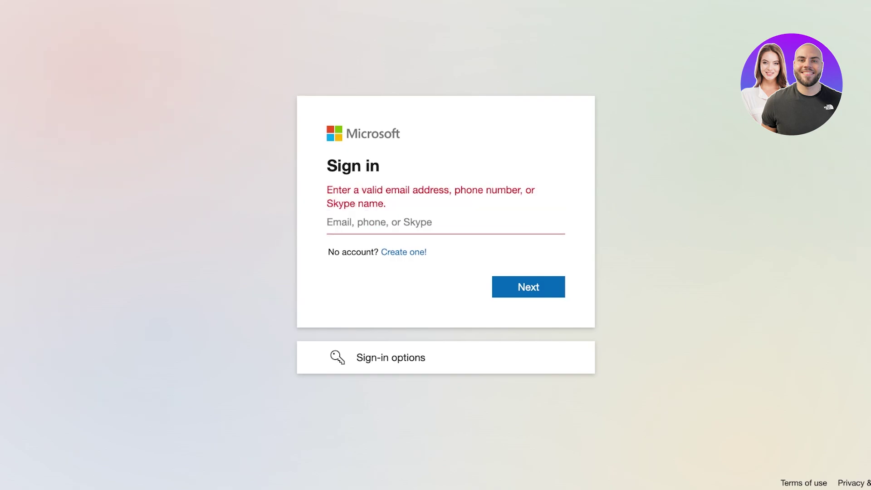
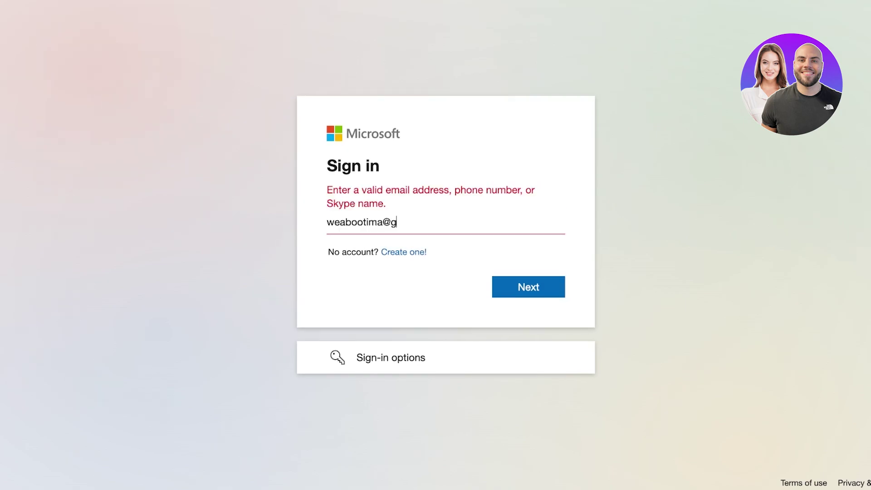
{"action": "key", "text": "Tab"}
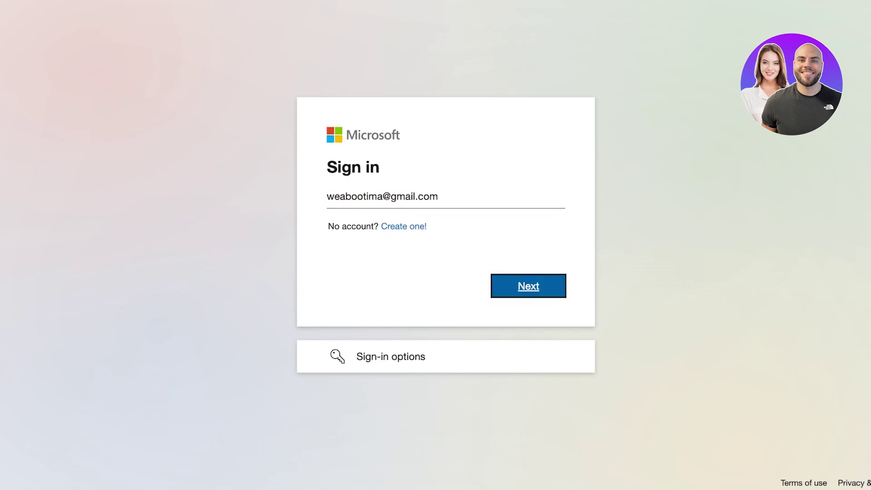
{"action": "key", "text": "Return"}
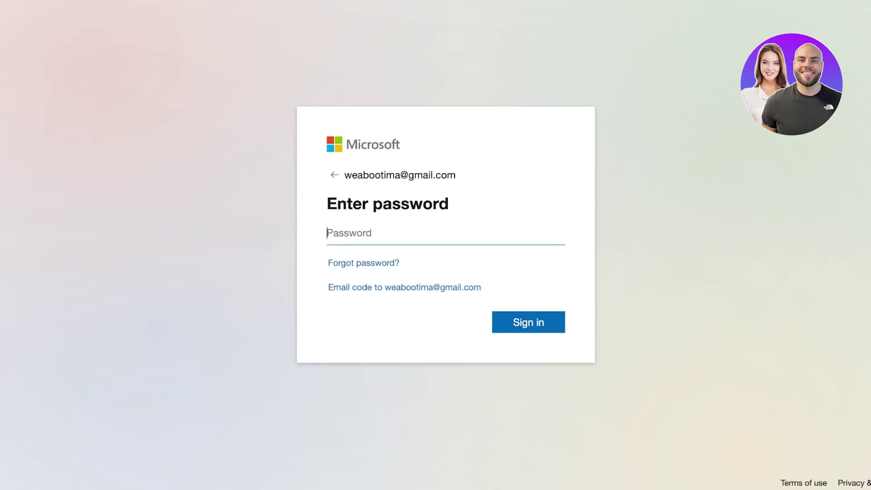
Enter the account password and choose to stay signed in without being asked again
{"action": "type", "text": "•••••••••"}
{"action": "key", "text": "Return"}
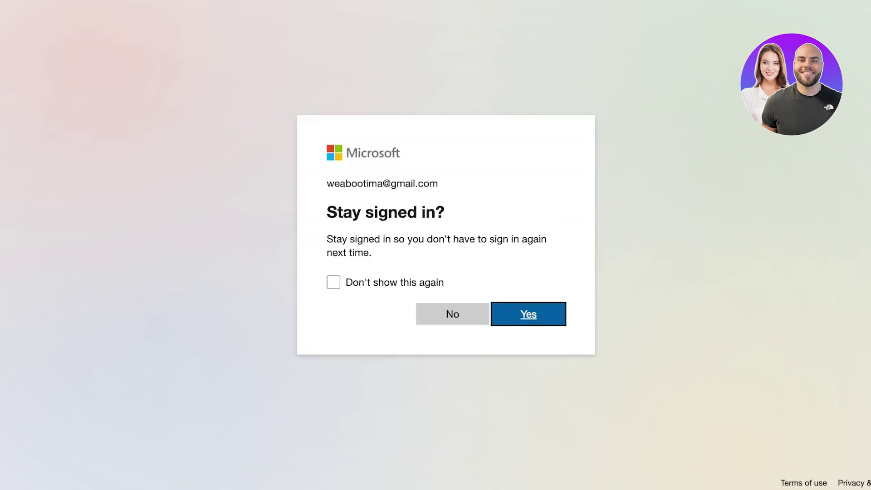
{"action": "left_click", "coordinate": [334, 282]}
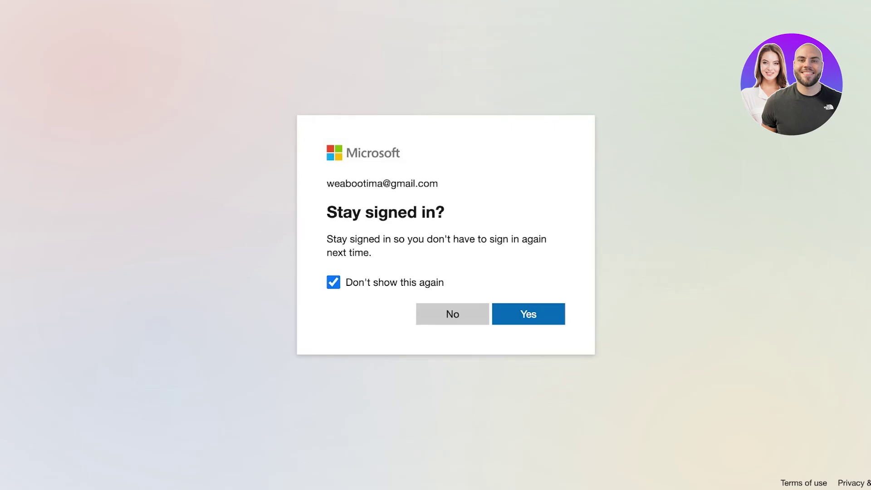
{"action": "left_click", "coordinate": [528, 314]}
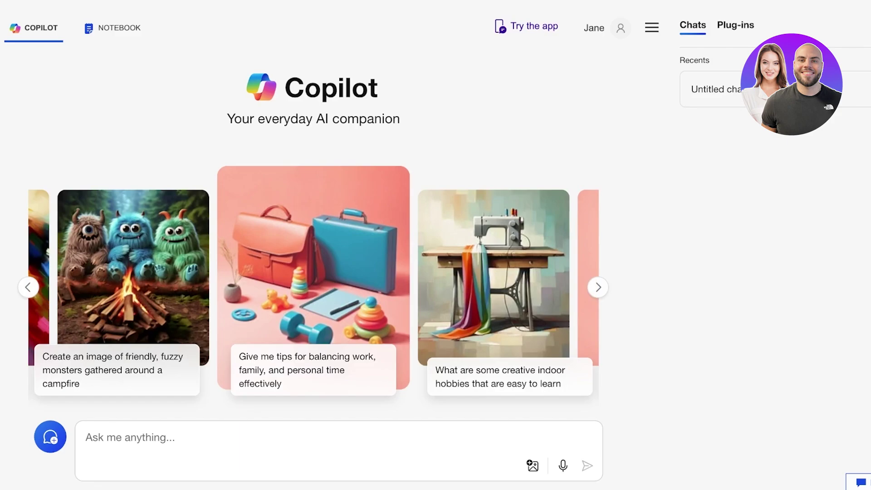
{"action": "key", "text": "Return"}
{"action": "left_click", "coordinate": [735, 25]}
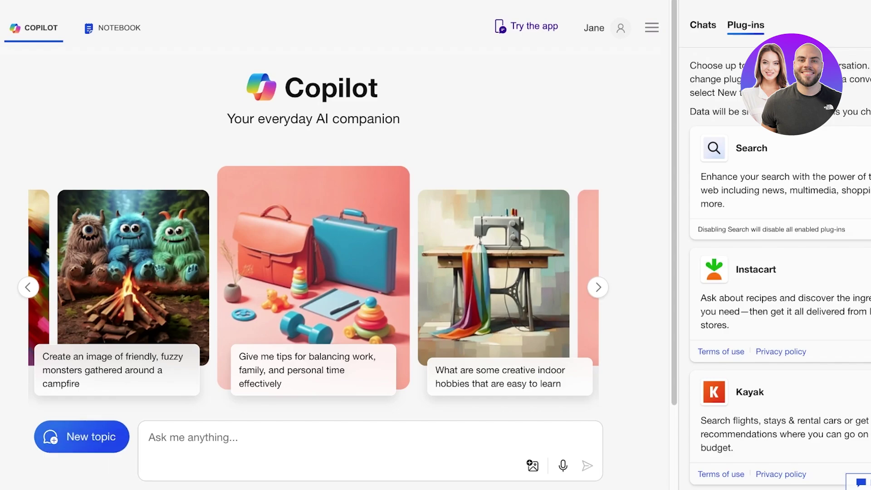
{"action": "left_click", "coordinate": [702, 25]}
{"action": "key", "text": "Return"}
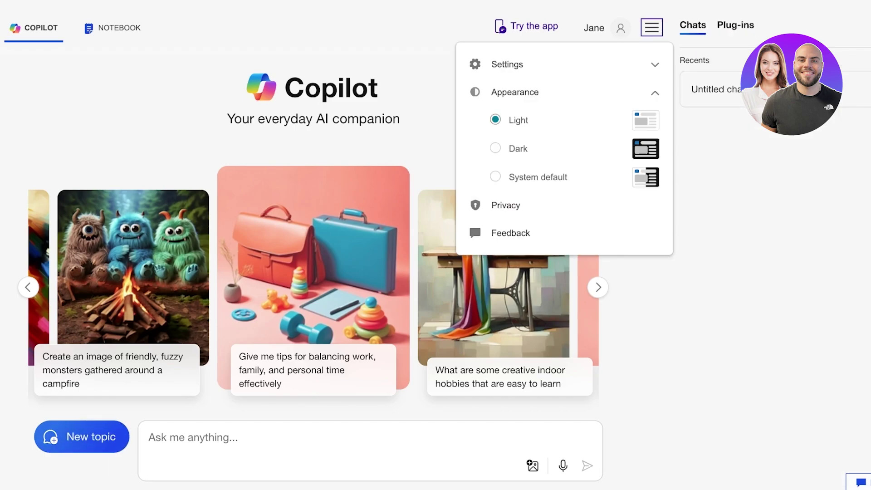
{"action": "key", "text": "Tab"}
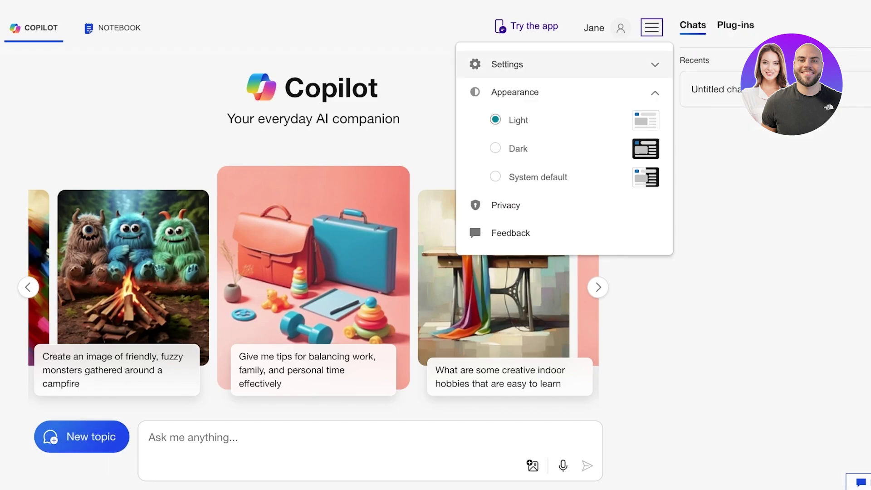
{"action": "key", "text": "Return"}
{"action": "key", "text": "Return"}
{"action": "key", "text": "Tab"}
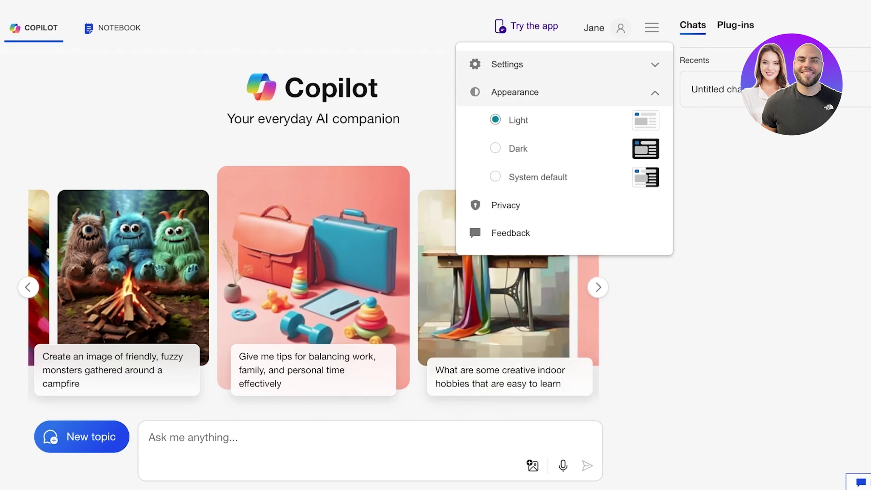
{"action": "key", "text": "Tab"}
{"action": "key", "text": "Tab"}
{"action": "key", "text": "Return"}
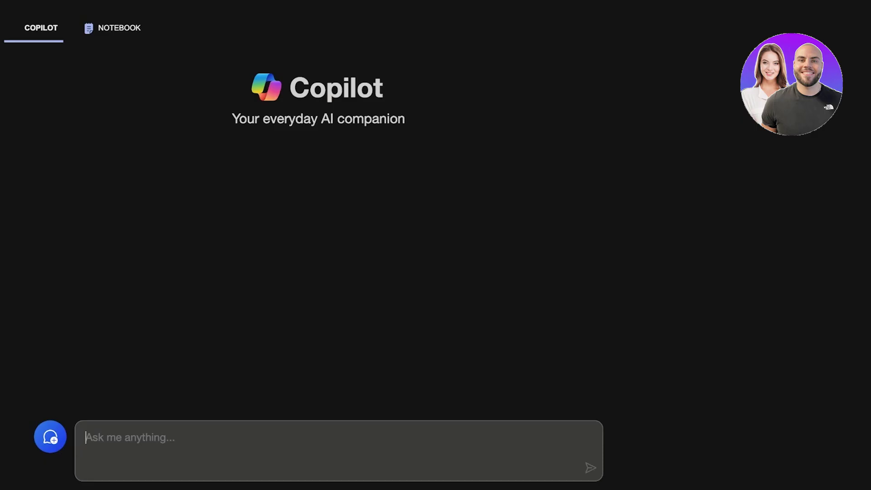
{"action": "key", "text": "shift+Tab"}
{"action": "key", "text": "Return"}
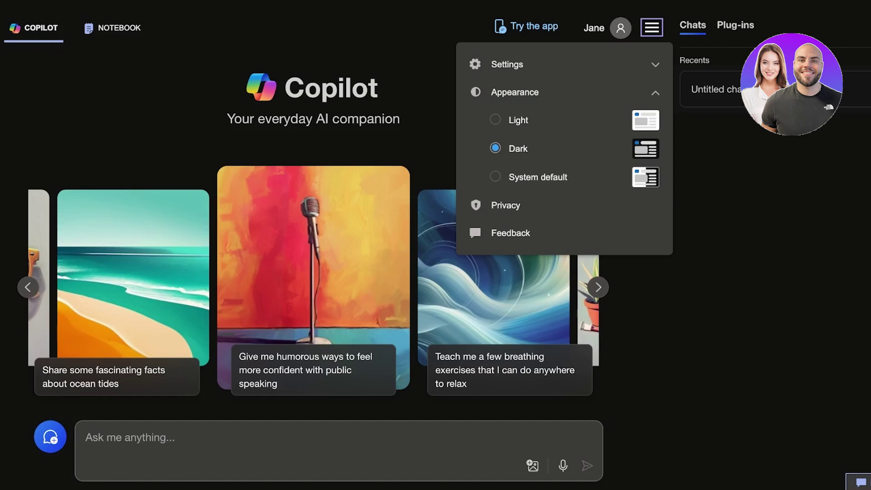
{"action": "key", "text": "Up"}
{"action": "key", "text": "Return"}
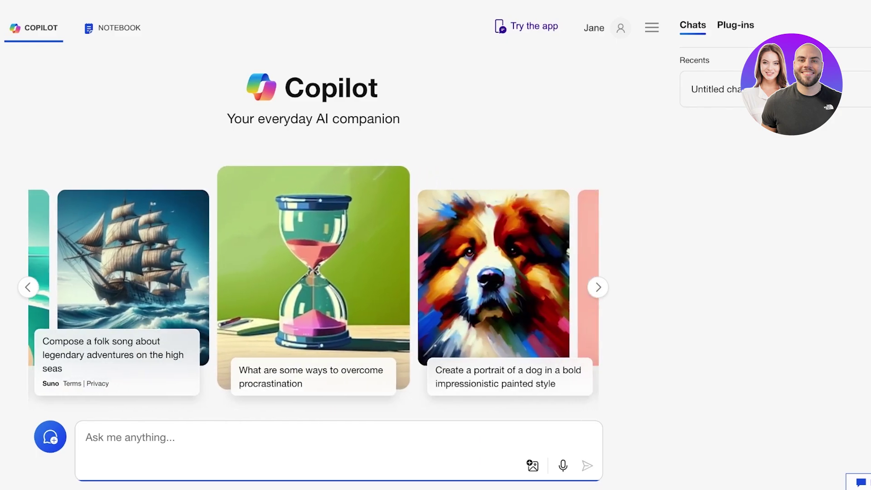
Check the settings menu and account details, then start a new topic and browse the suggestions
{"action": "left_click", "coordinate": [651, 28]}
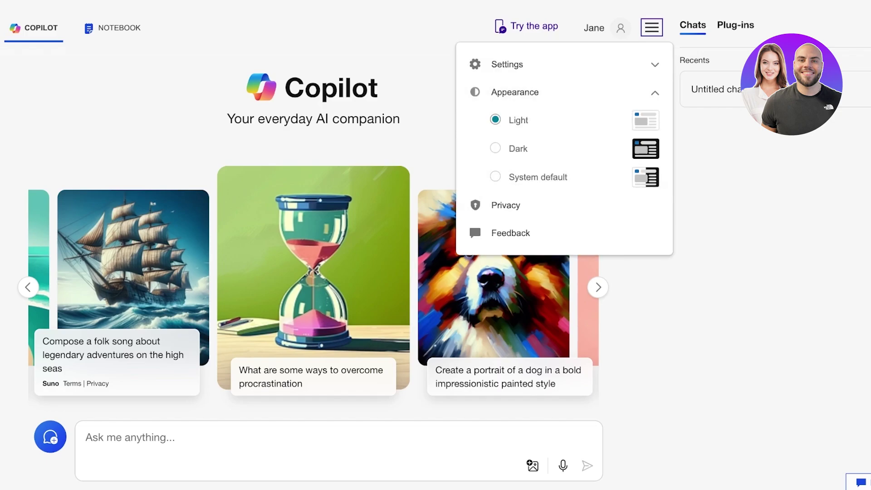
{"action": "left_click", "coordinate": [621, 27]}
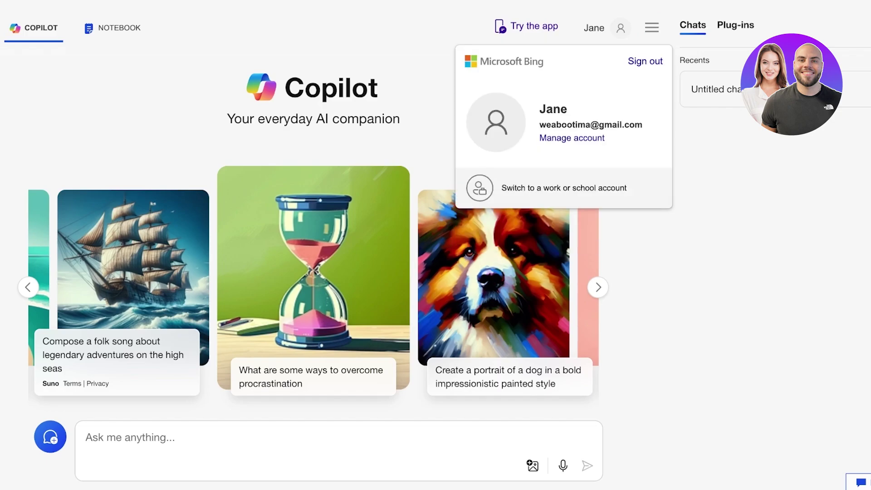
{"action": "left_click", "coordinate": [112, 28]}
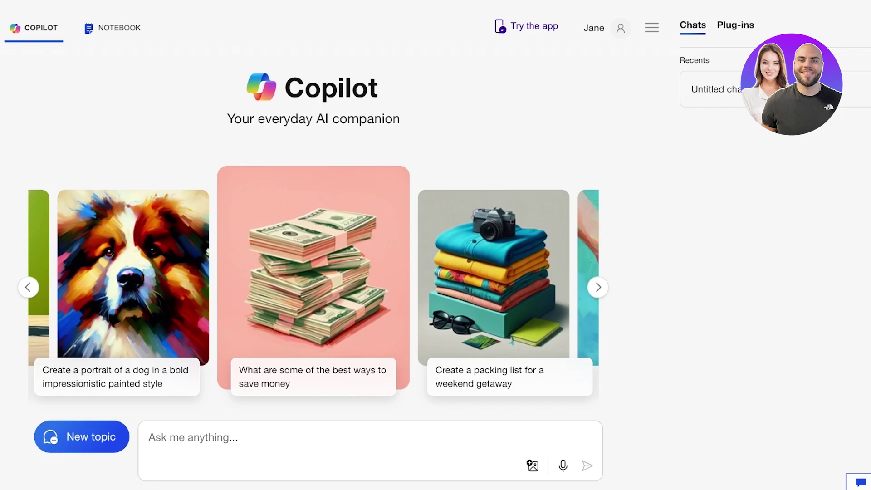
{"action": "scroll", "coordinate": [313, 227], "scroll_direction": "down", "scroll_amount": 2}
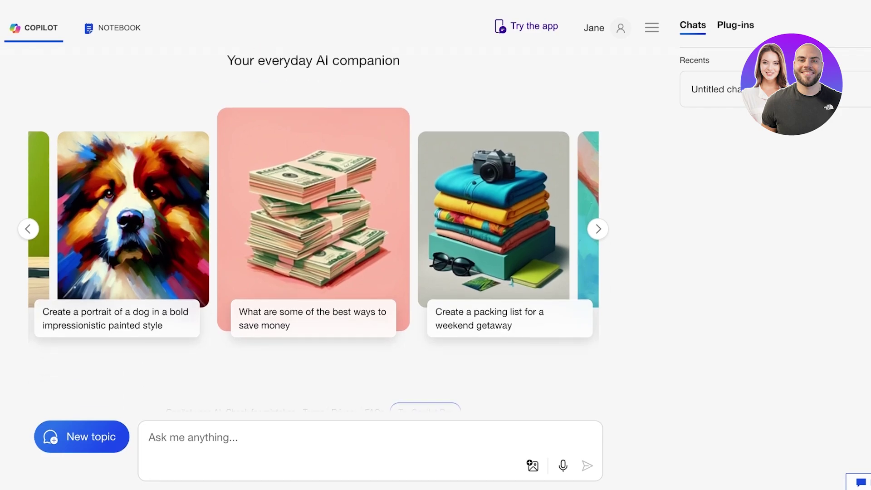
{"action": "left_click", "coordinate": [150, 437]}
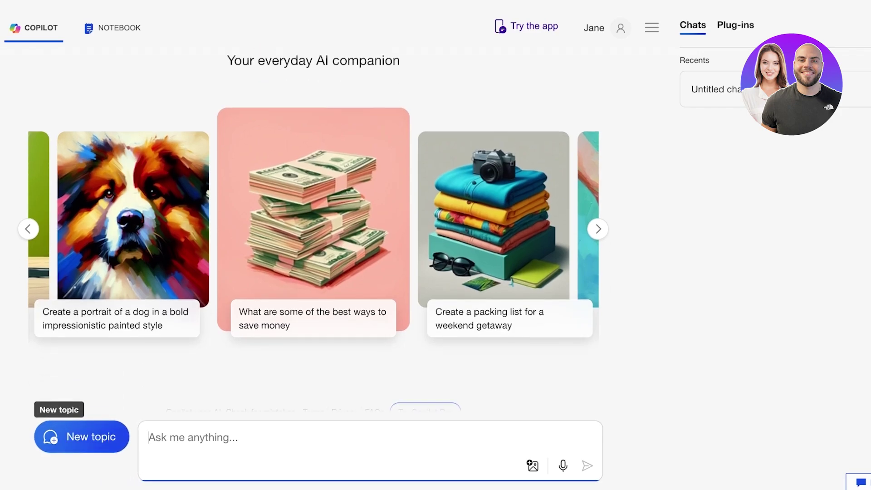
{"action": "scroll", "coordinate": [313, 227], "scroll_direction": "down", "scroll_amount": 1}
{"action": "scroll", "coordinate": [313, 227], "scroll_direction": "up", "scroll_amount": 3}
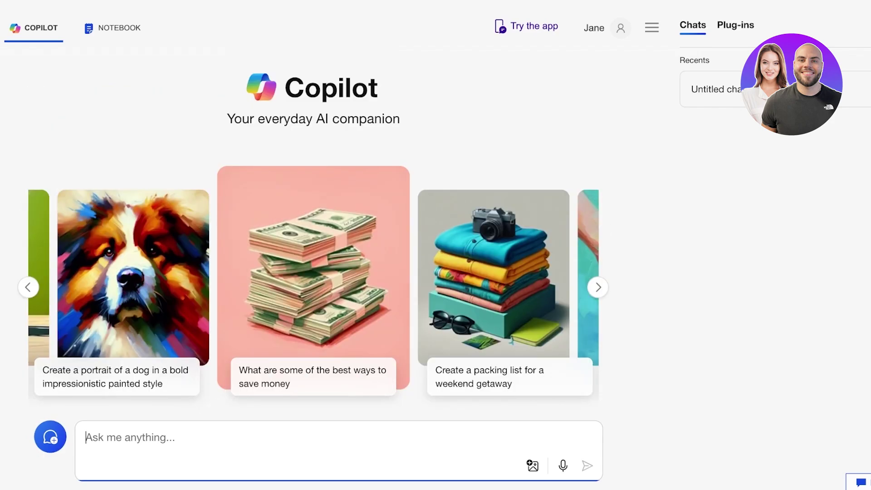
Send the 'Create a portrait of a dog in a bold impressionistic painted style' suggestion
{"action": "left_click", "coordinate": [118, 377]}
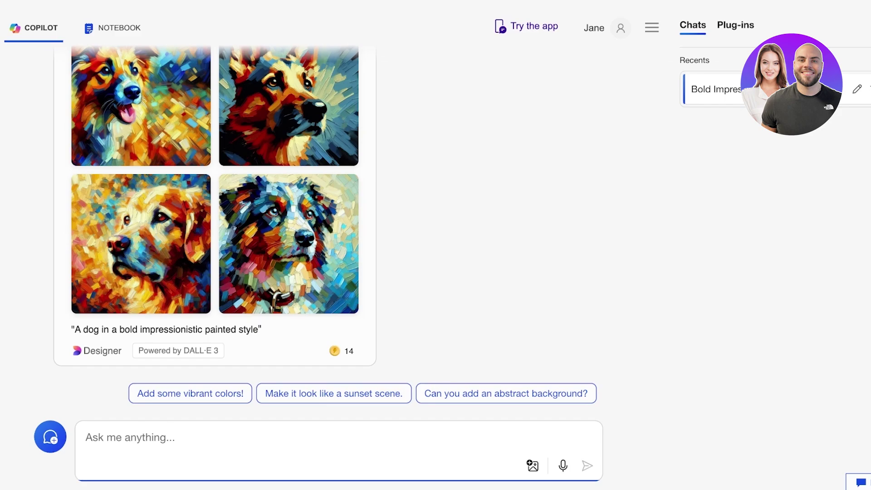
Ask 'Tell me about mental first aid' and review the cited answer
{"action": "type", "text": "Tell me ab"}
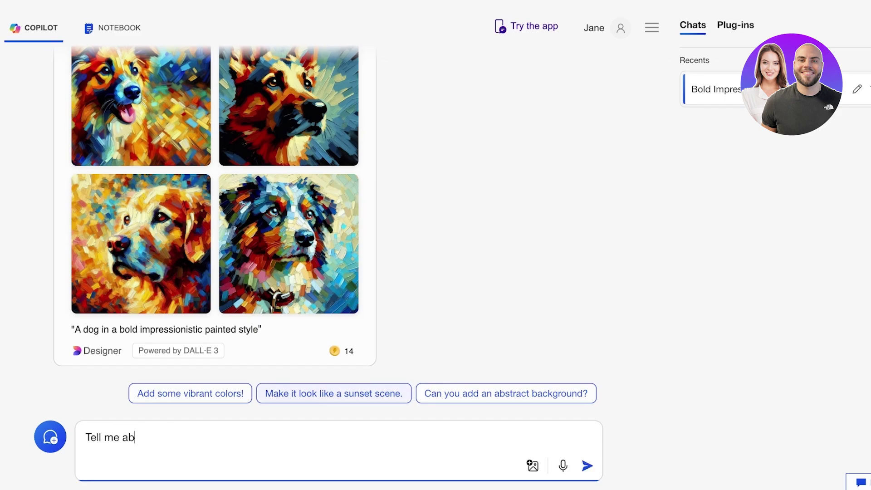
{"action": "type", "text": "out mental f"}
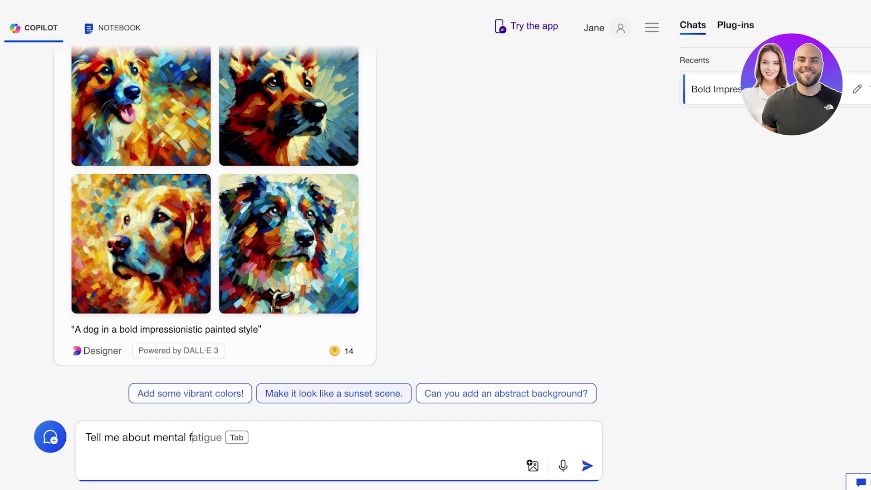
{"action": "type", "text": "irst aid"}
{"action": "key", "text": "Return"}
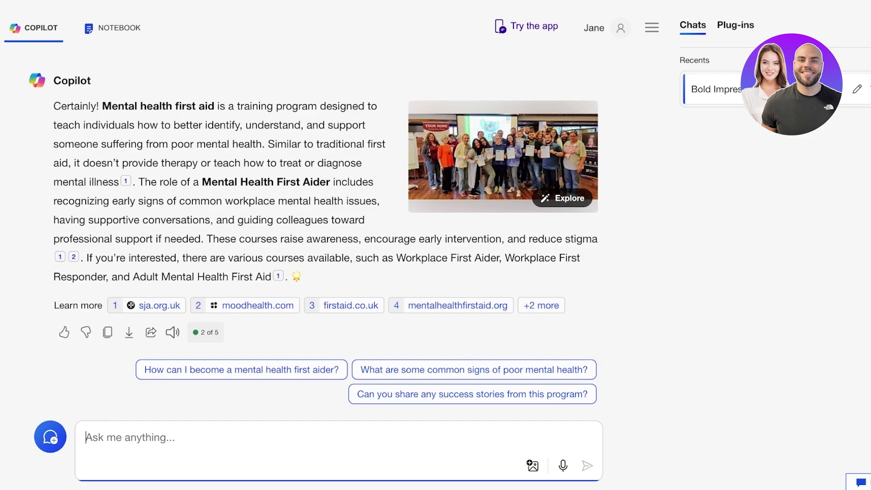
{"action": "scroll", "coordinate": [325, 227], "scroll_direction": "up", "scroll_amount": 2}
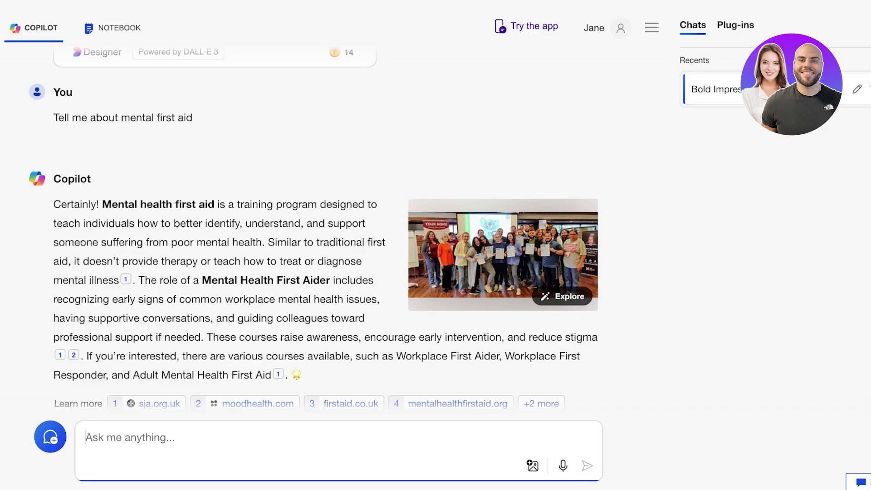
{"action": "mouse_move", "coordinate": [126, 279]}
{"action": "scroll", "coordinate": [314, 226], "scroll_direction": "down", "scroll_amount": 2}
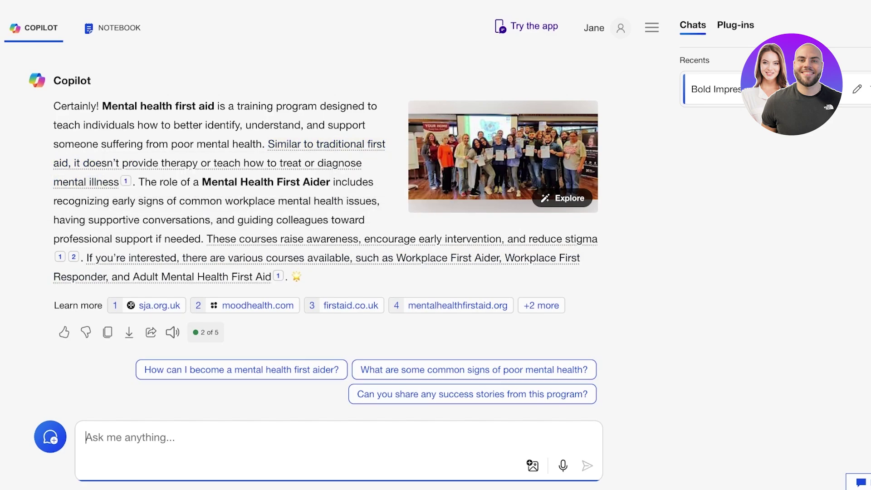
Reveal all six source links with '+2 more', then select the original question text
{"action": "mouse_move", "coordinate": [318, 239]}
{"action": "left_click", "coordinate": [541, 305]}
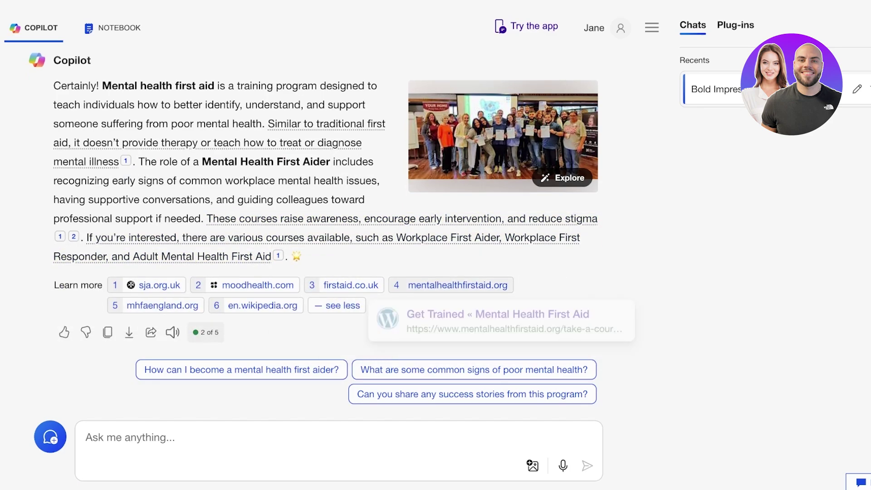
{"action": "mouse_move", "coordinate": [458, 285]}
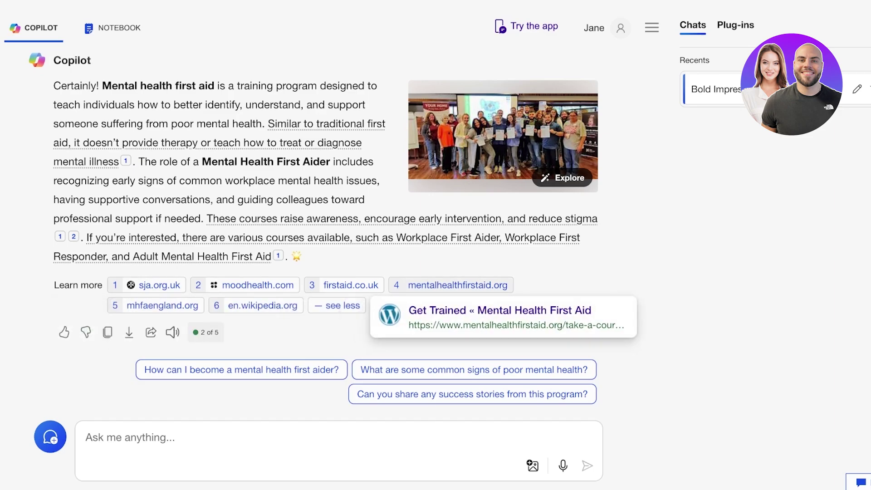
{"action": "left_click", "coordinate": [86, 437]}
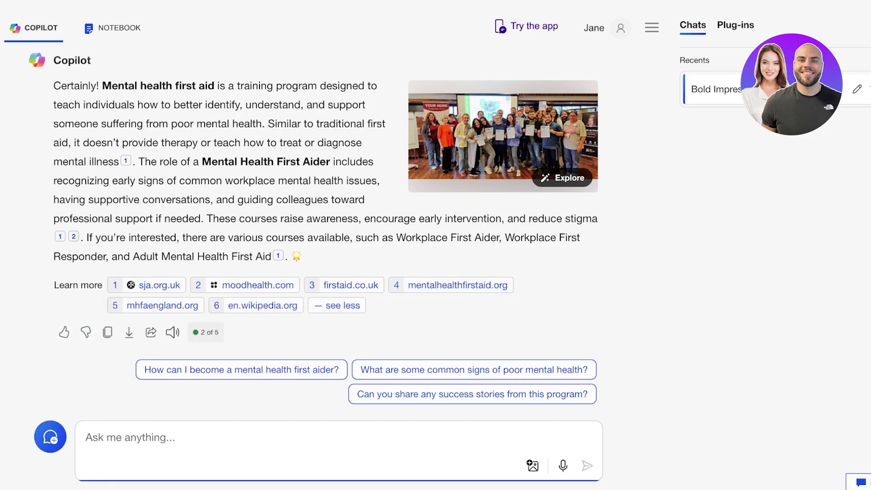
{"action": "scroll", "coordinate": [317, 226], "scroll_direction": "up", "scroll_amount": 3}
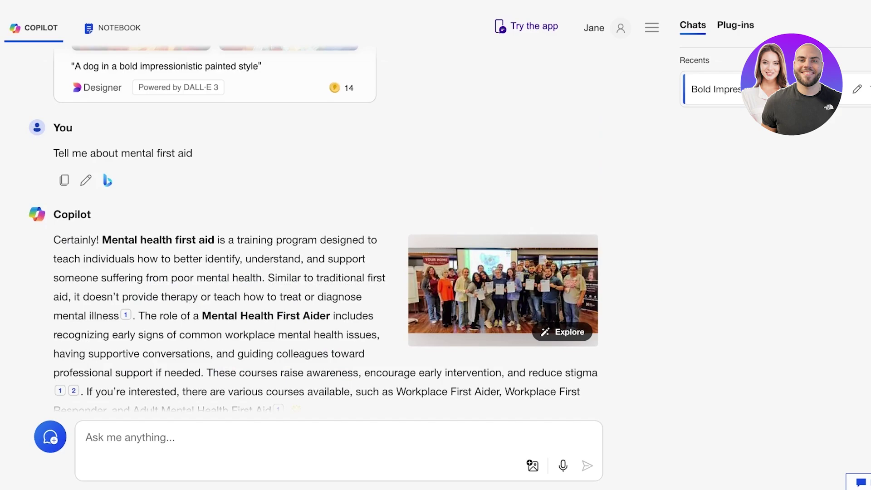
{"action": "triple_click", "coordinate": [122, 153]}
{"action": "key", "text": "ctrl+c"}
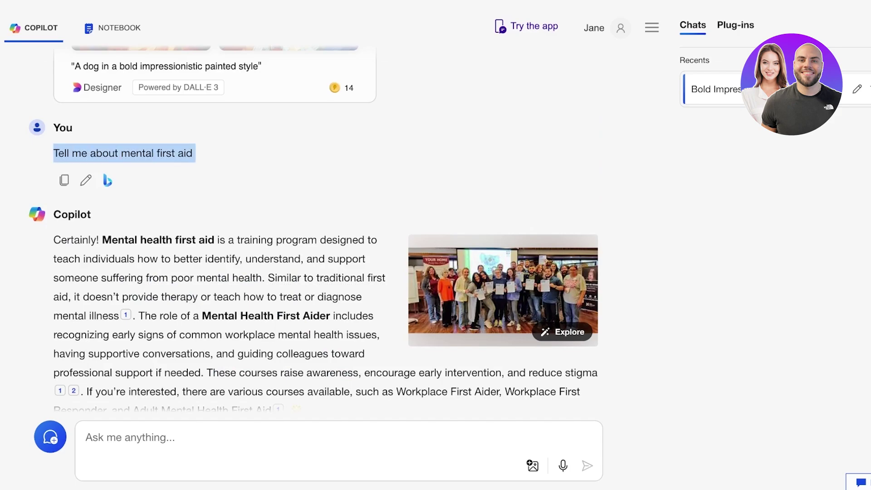
Send the pasted question plus 'write intext citations and references at the end'
{"action": "left_click", "coordinate": [86, 438]}
{"action": "key", "text": "ctrl+v"}
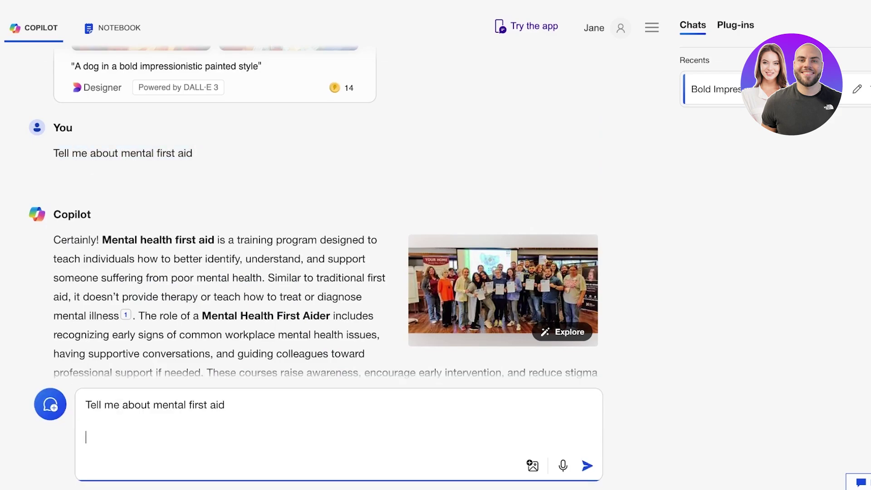
{"action": "key", "text": "BackSpace"}
{"action": "type", "text": "write"}
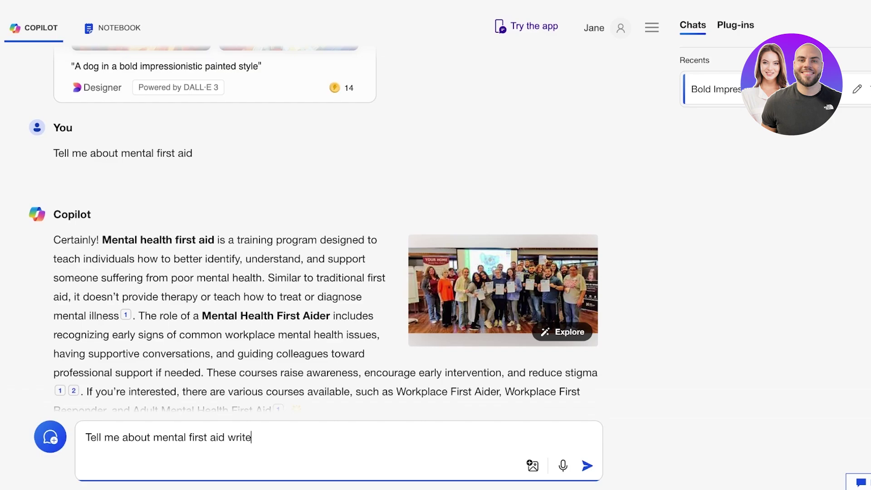
{"action": "type", "text": " intext citations and re"}
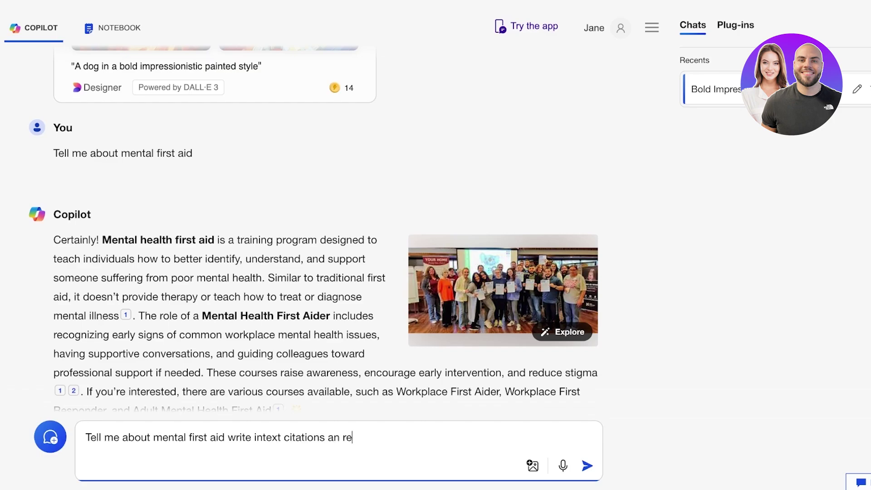
{"action": "key", "text": "BackSpace"}
{"action": "key", "text": "BackSpace"}
{"action": "key", "text": "BackSpace"}
{"action": "type", "text": "d references at the end"}
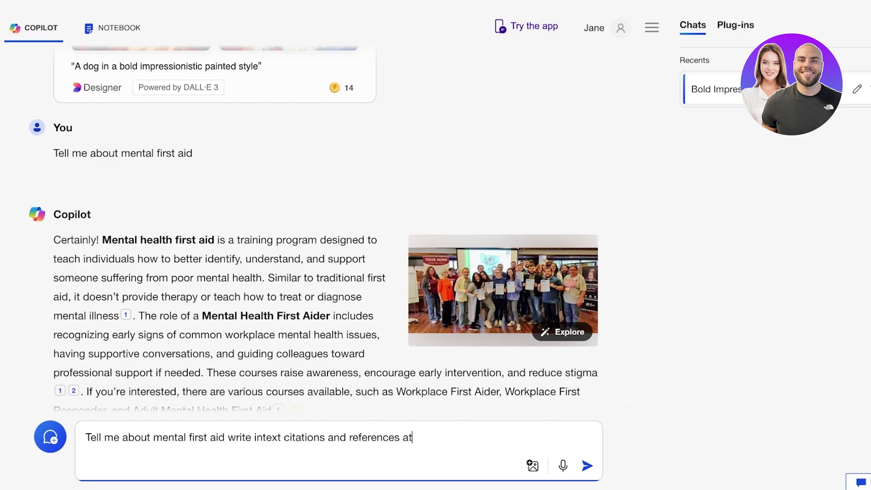
{"action": "key", "text": "Return"}
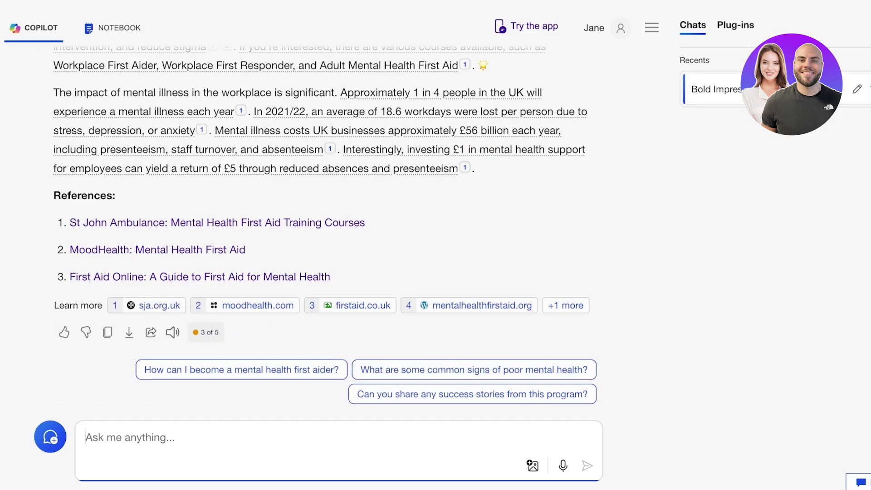
Have the new reply read aloud, then stop the playback
{"action": "left_click", "coordinate": [173, 332]}
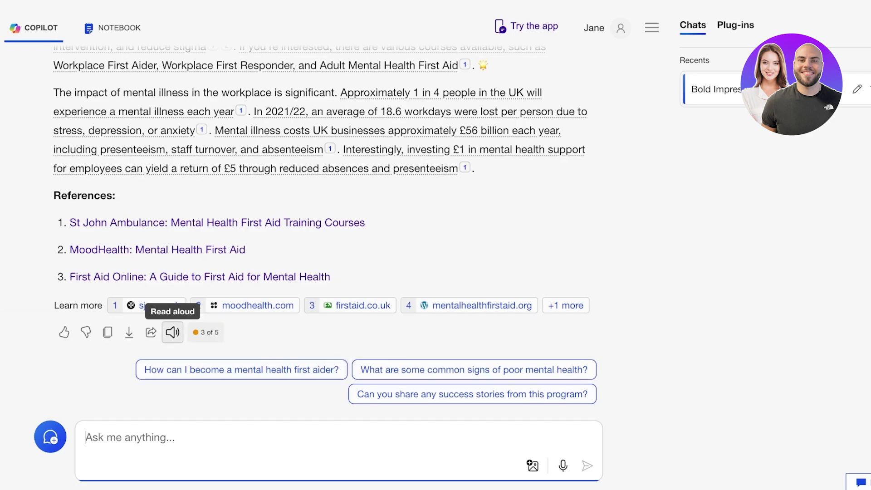
{"action": "scroll", "coordinate": [172, 332], "scroll_direction": "up", "scroll_amount": 1}
{"action": "scroll", "coordinate": [150, 360], "scroll_direction": "up", "scroll_amount": 2}
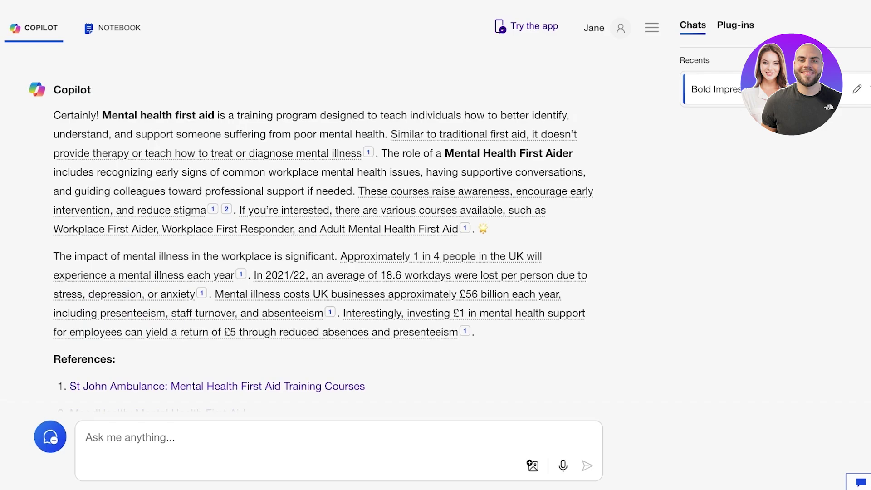
{"action": "scroll", "coordinate": [326, 227], "scroll_direction": "down", "scroll_amount": 3}
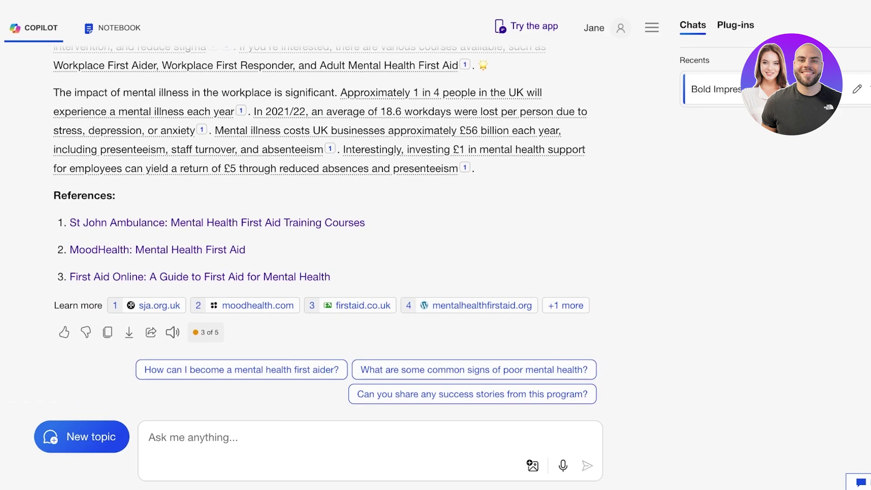
{"action": "left_click", "coordinate": [173, 332]}
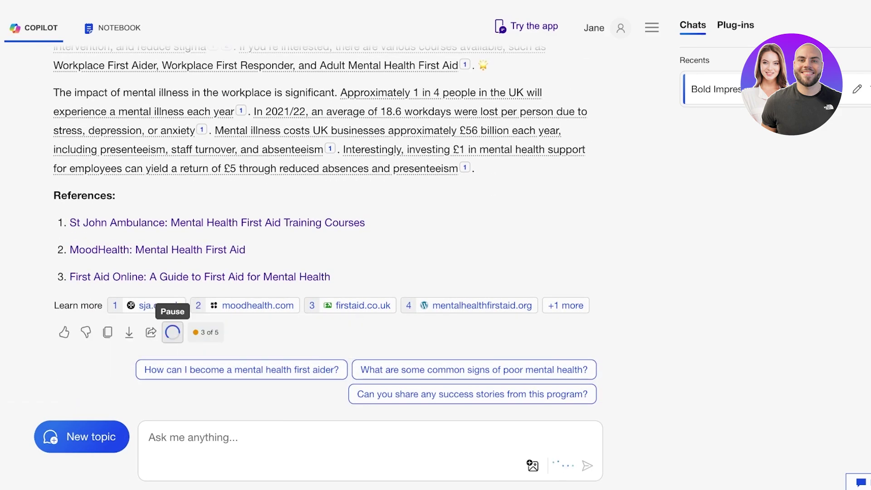
{"action": "left_click", "coordinate": [173, 332]}
{"action": "scroll", "coordinate": [325, 227], "scroll_direction": "up", "scroll_amount": 10}
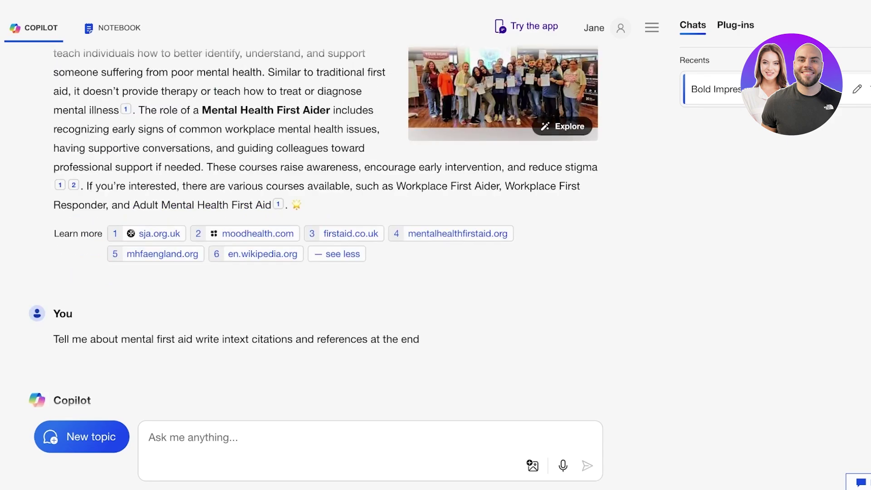
{"action": "scroll", "coordinate": [325, 227], "scroll_direction": "up", "scroll_amount": 7}
{"action": "scroll", "coordinate": [325, 227], "scroll_direction": "down", "scroll_amount": 9}
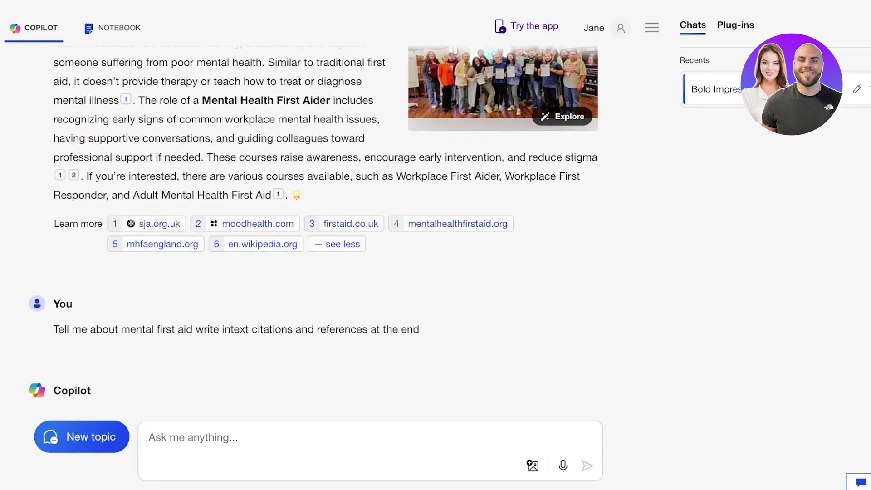
{"action": "scroll", "coordinate": [326, 227], "scroll_direction": "down", "scroll_amount": 8}
Send the rainbow image with 'make this more colorful, add a floral back but keep everything monochrome'
{"action": "left_click", "coordinate": [533, 465]}
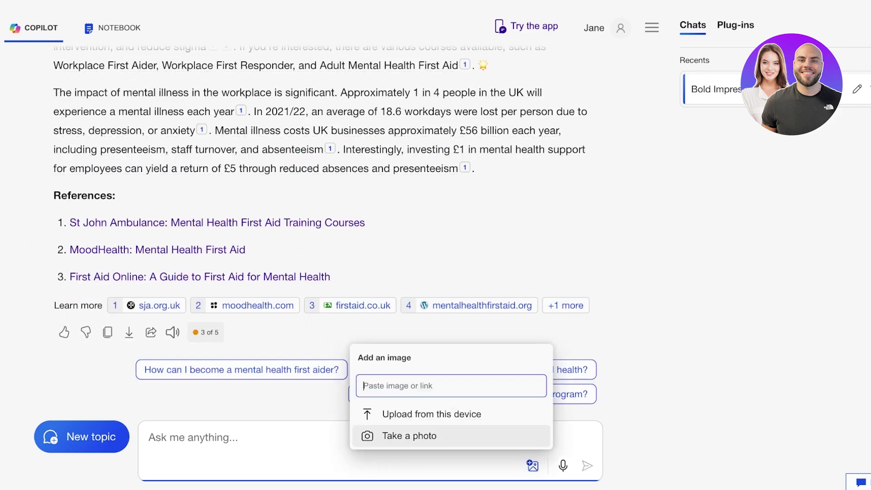
{"action": "key", "text": "Escape"}
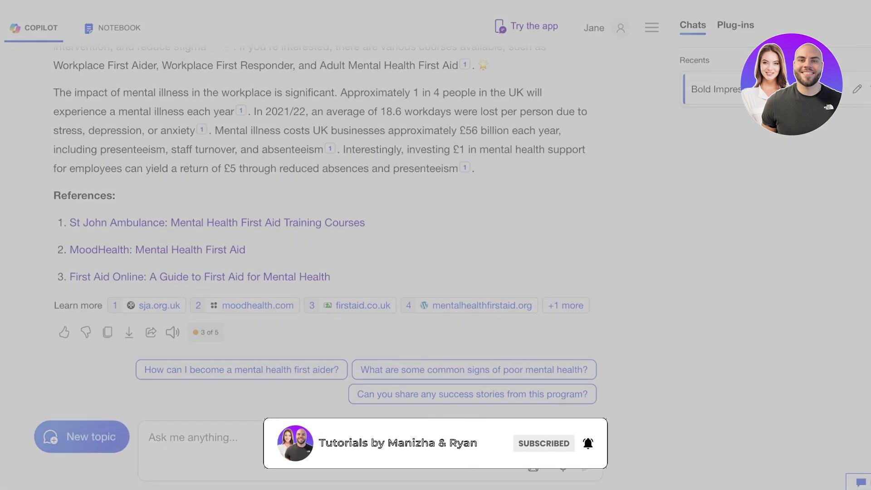
{"action": "key", "text": "ctrl+v"}
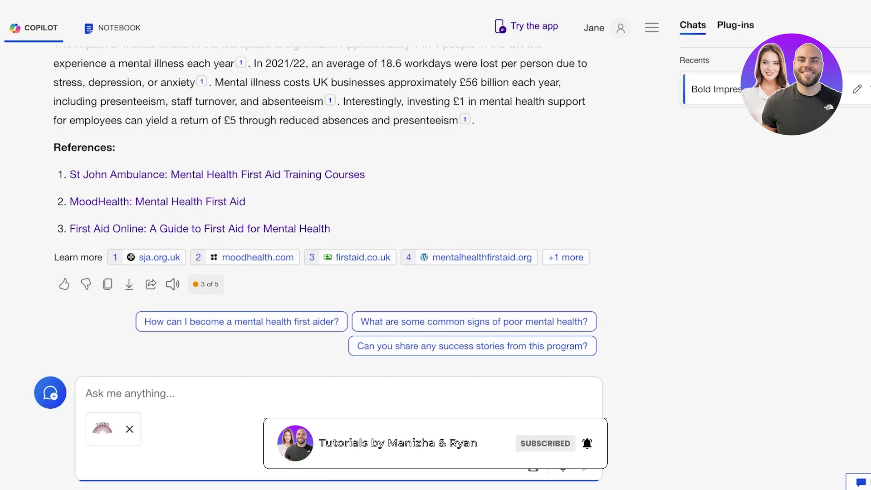
{"action": "type", "text": "make"}
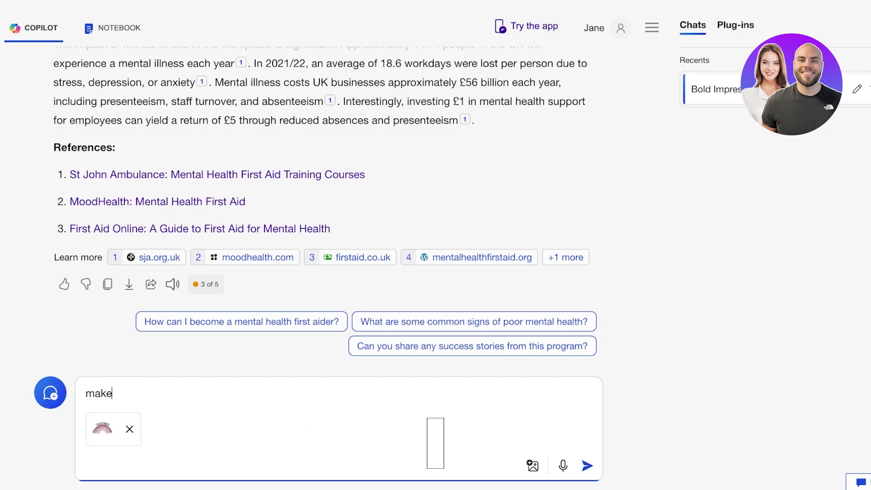
{"action": "type", "text": " this more col"}
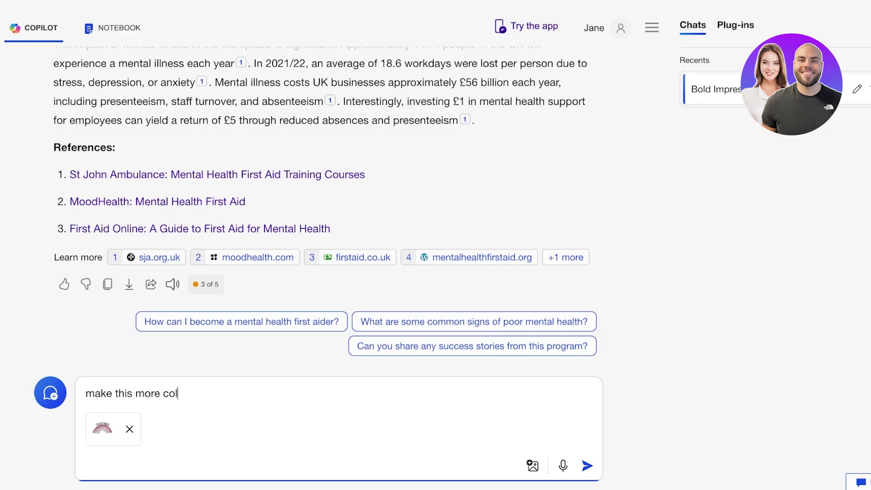
{"action": "type", "text": "orful, add "}
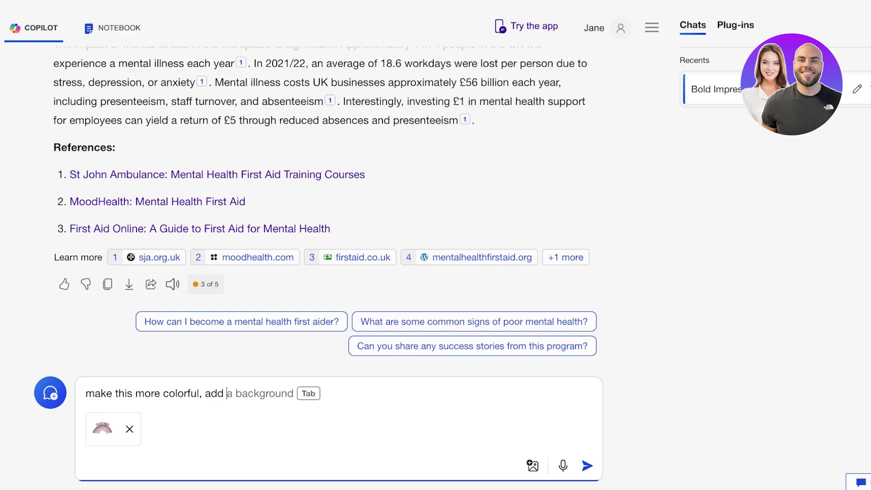
{"action": "type", "text": "a floral "}
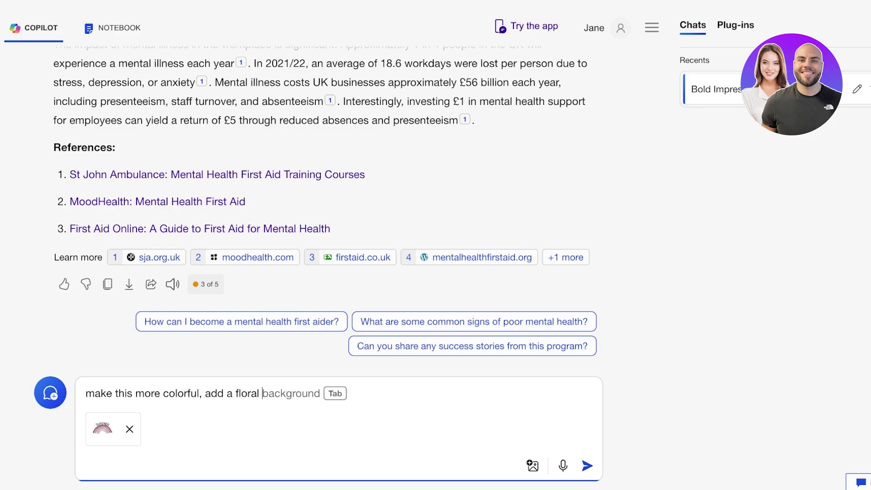
{"action": "type", "text": "back but keep ever"}
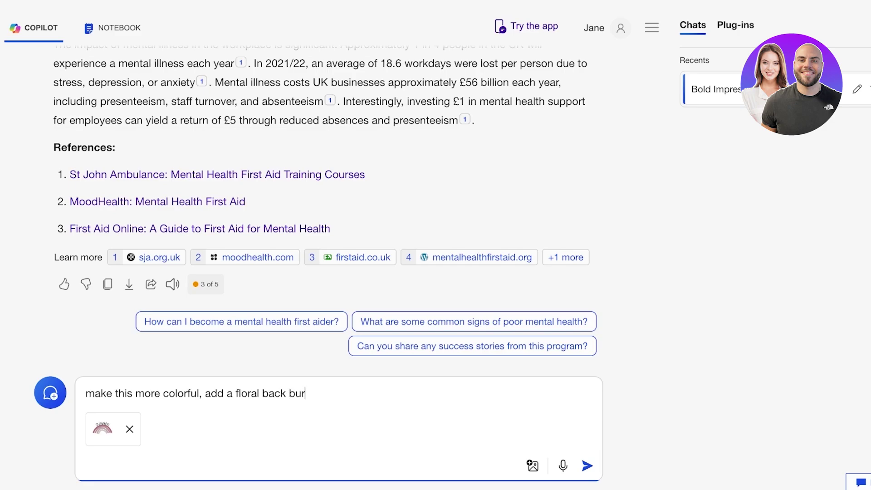
{"action": "type", "text": "ything monochrome"}
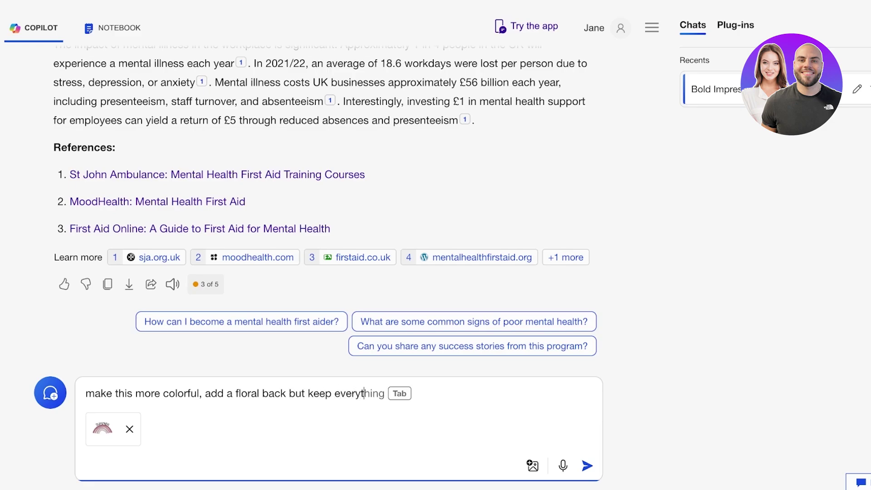
{"action": "key", "text": "Return"}
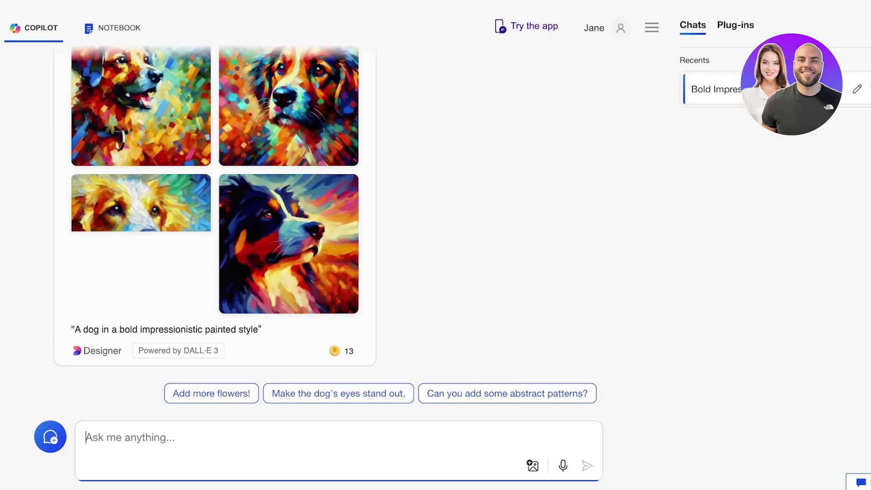
{"action": "scroll", "coordinate": [325, 228], "scroll_direction": "up", "scroll_amount": 10}
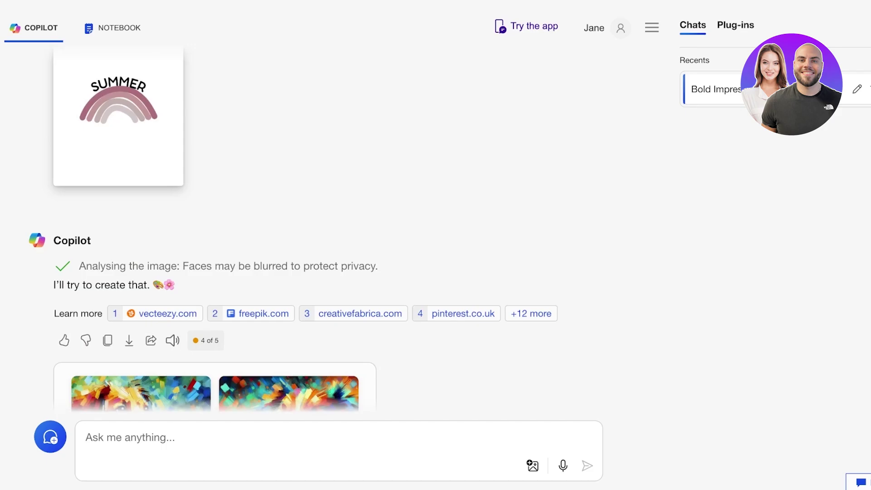
{"action": "scroll", "coordinate": [293, 228], "scroll_direction": "down", "scroll_amount": 1}
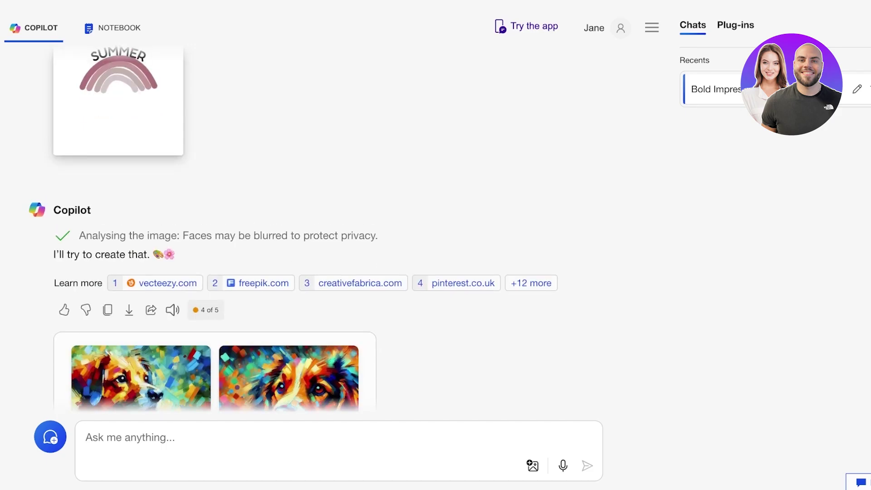
{"action": "scroll", "coordinate": [293, 229], "scroll_direction": "down", "scroll_amount": 7}
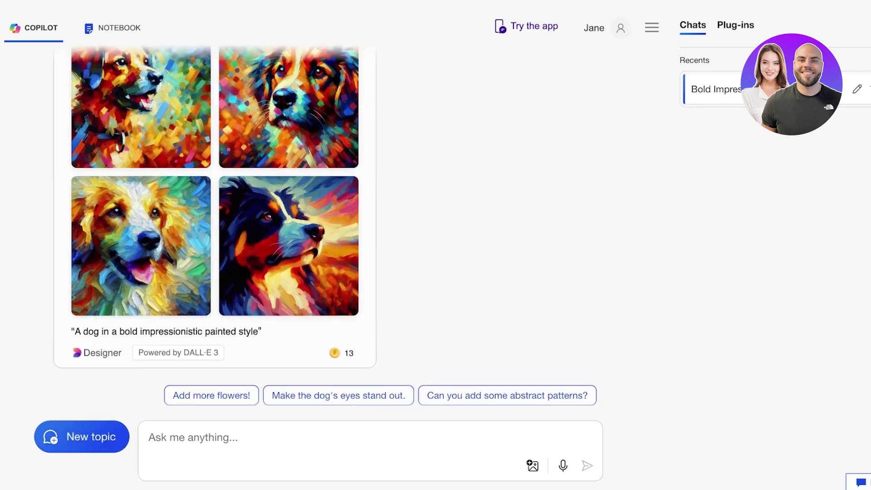
{"action": "scroll", "coordinate": [293, 229], "scroll_direction": "up", "scroll_amount": 3}
{"action": "scroll", "coordinate": [293, 229], "scroll_direction": "down", "scroll_amount": 3}
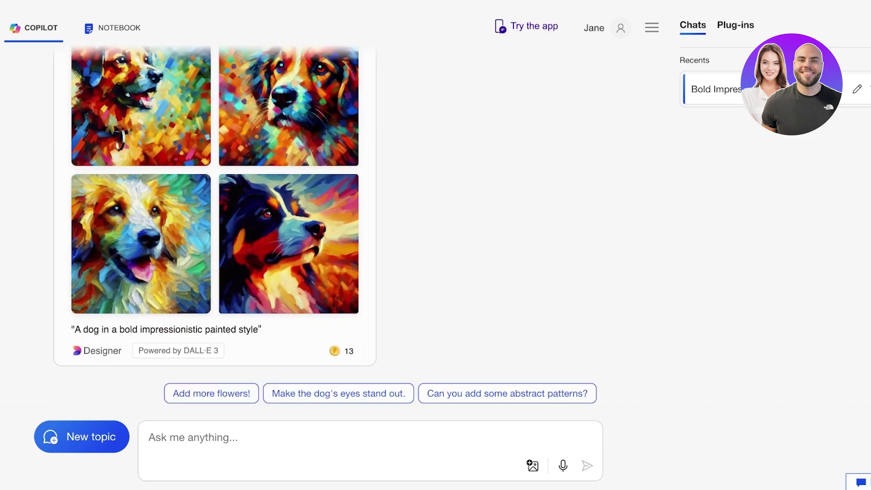
{"action": "left_click", "coordinate": [140, 243]}
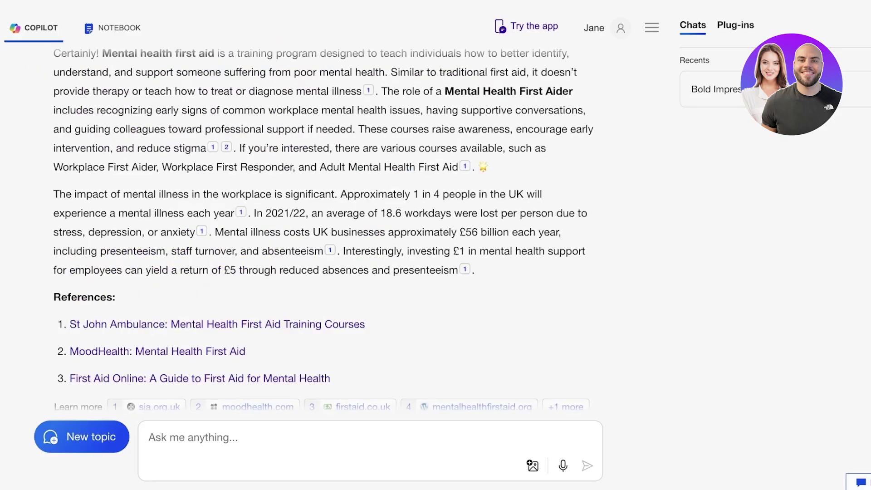
Scroll back up the chat toward the four generated dog paintings
{"action": "scroll", "coordinate": [311, 226], "scroll_direction": "up", "scroll_amount": 5}
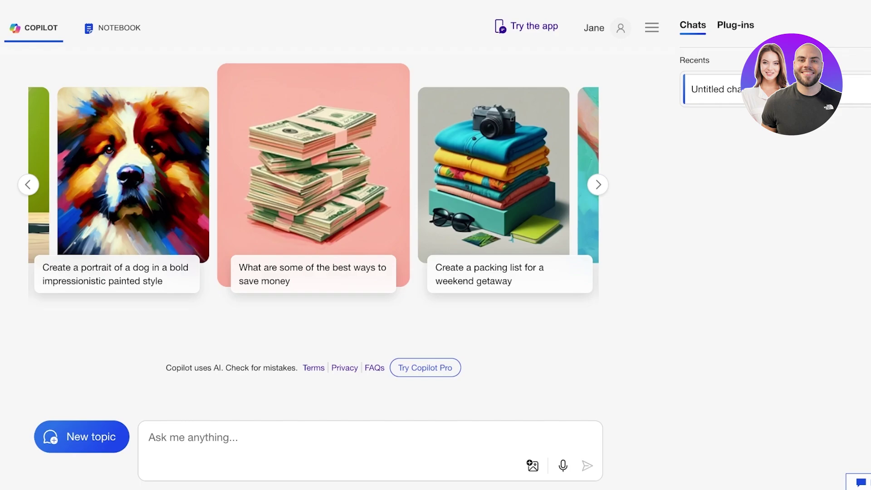
Open the Plug-ins panel and browse the Search, Instacart, Kayak and other plug-in cards
{"action": "left_click", "coordinate": [736, 25]}
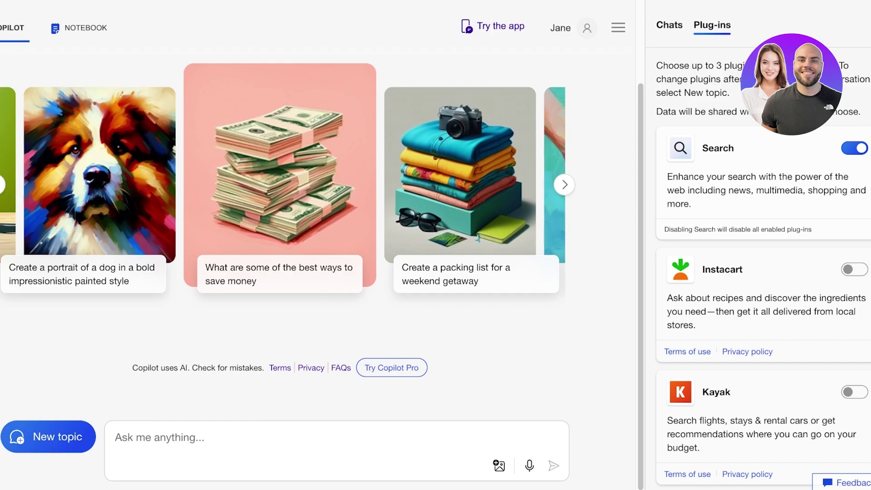
{"action": "scroll", "coordinate": [763, 268], "scroll_direction": "down", "scroll_amount": 2}
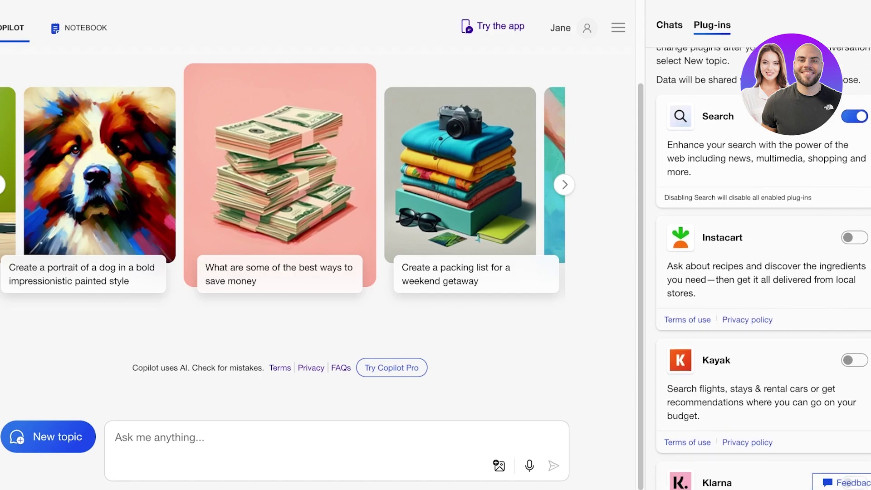
{"action": "scroll", "coordinate": [762, 268], "scroll_direction": "down", "scroll_amount": 2}
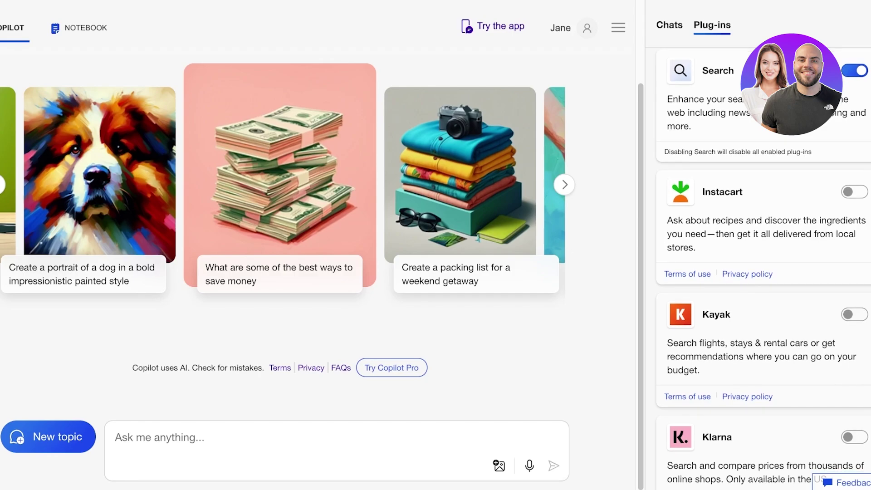
{"action": "scroll", "coordinate": [762, 268], "scroll_direction": "down", "scroll_amount": 3}
{"action": "scroll", "coordinate": [762, 268], "scroll_direction": "down", "scroll_amount": 4}
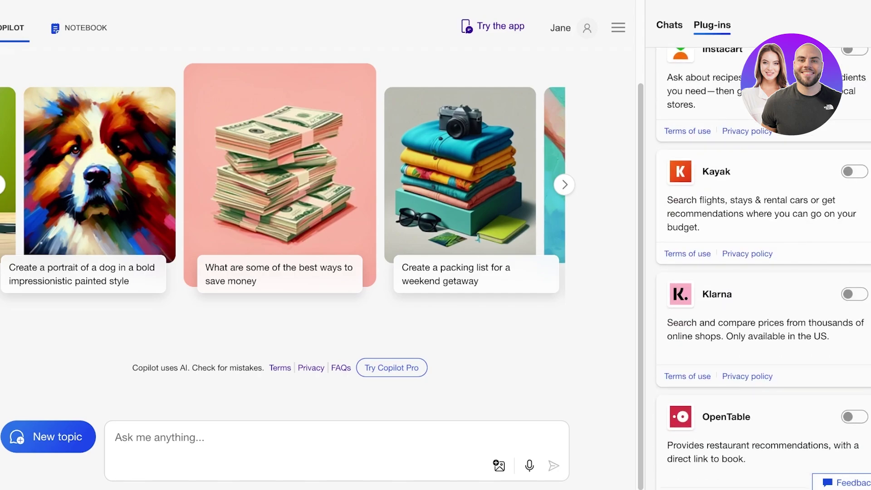
{"action": "scroll", "coordinate": [763, 268], "scroll_direction": "down", "scroll_amount": 1}
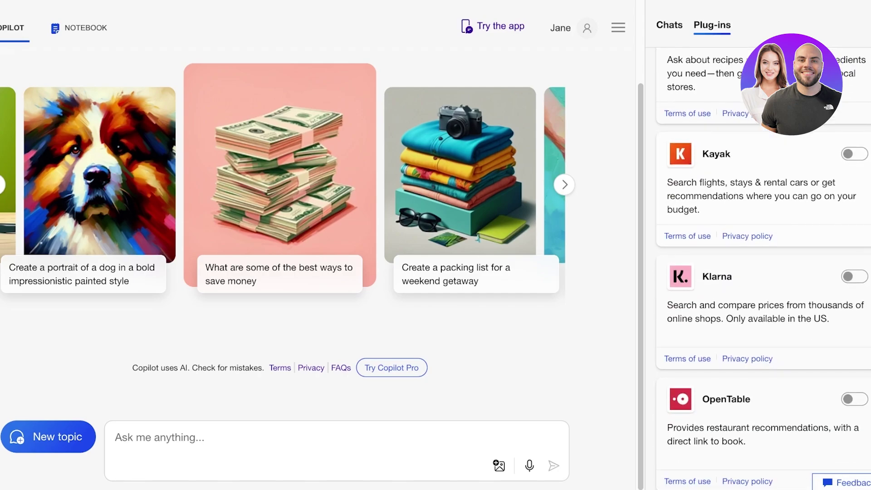
{"action": "scroll", "coordinate": [762, 268], "scroll_direction": "down", "scroll_amount": 12}
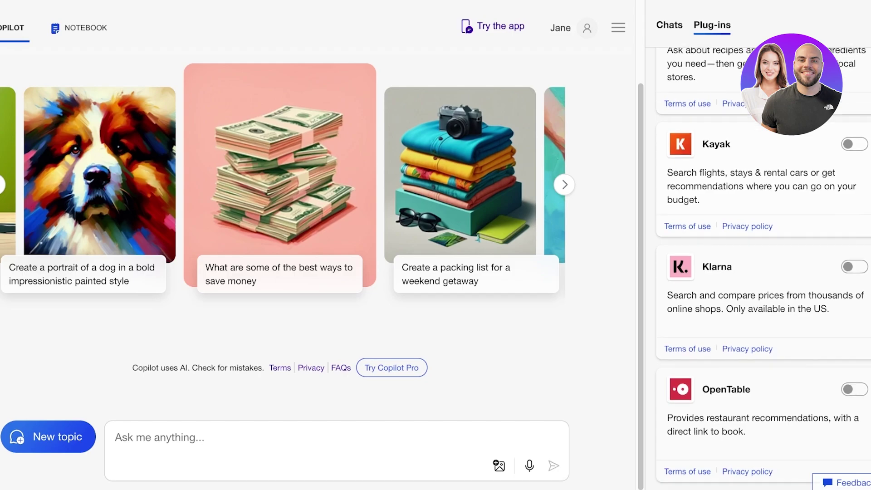
{"action": "scroll", "coordinate": [763, 268], "scroll_direction": "down", "scroll_amount": 6}
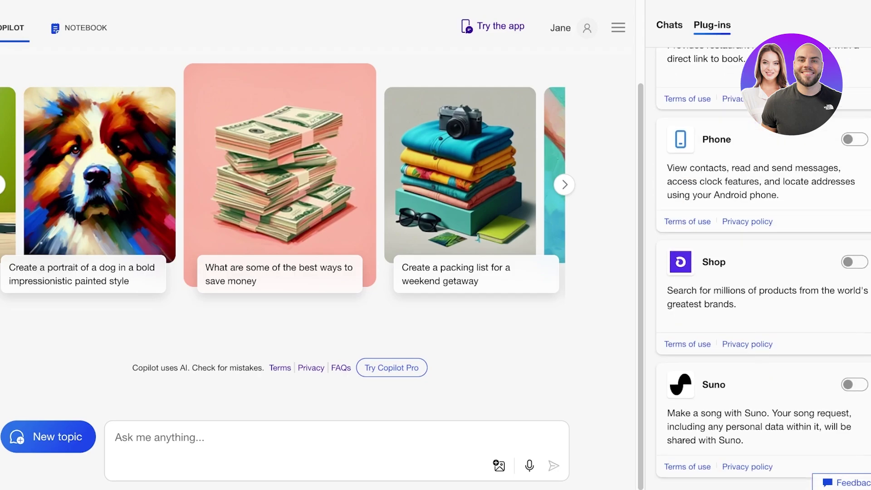
{"action": "scroll", "coordinate": [763, 268], "scroll_direction": "up", "scroll_amount": 20}
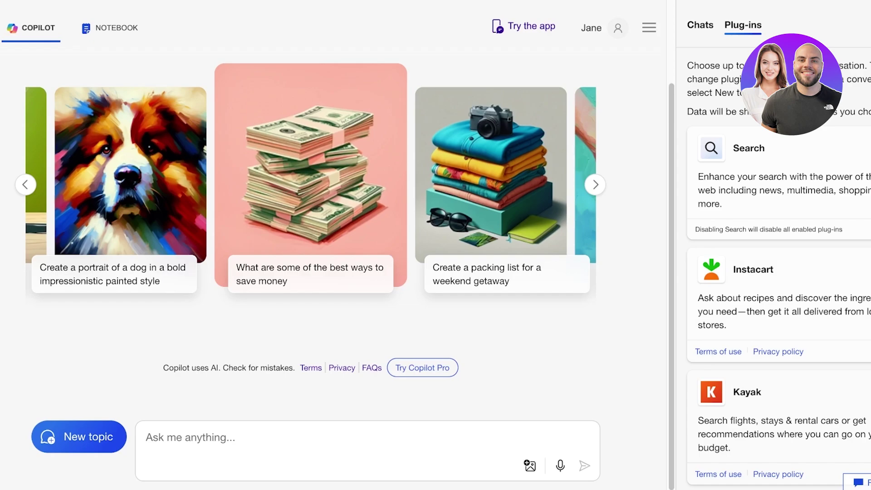
{"action": "scroll", "coordinate": [310, 227], "scroll_direction": "up", "scroll_amount": 2}
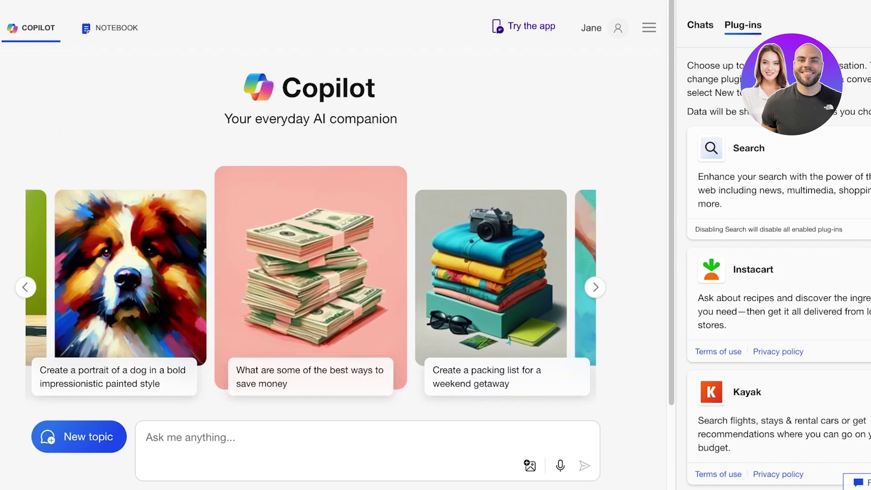